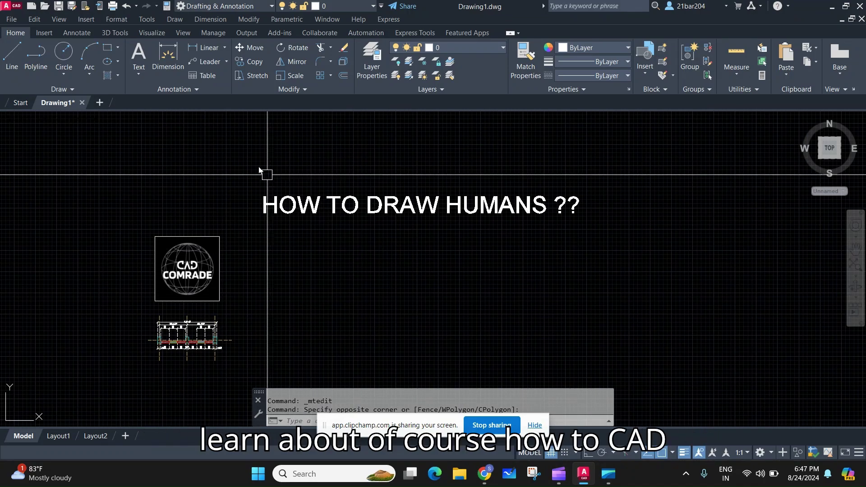
pyautogui.click(234, 159)
pyautogui.moveTo(389, 219)
pyautogui.mouseDown()
pyautogui.moveTo(636, 231)
pyautogui.moveTo(391, 176)
pyautogui.moveTo(429, 373)
pyautogui.moveTo(332, 183)
pyautogui.moveTo(415, 234)
pyautogui.moveTo(413, 117)
pyautogui.moveTo(399, 168)
pyautogui.moveTo(316, 207)
pyautogui.moveTo(378, 281)
pyautogui.moveTo(426, 249)
pyautogui.moveTo(428, 212)
pyautogui.moveTo(492, 229)
pyautogui.moveTo(571, 217)
pyautogui.moveTo(582, 286)
pyautogui.mouseUp()
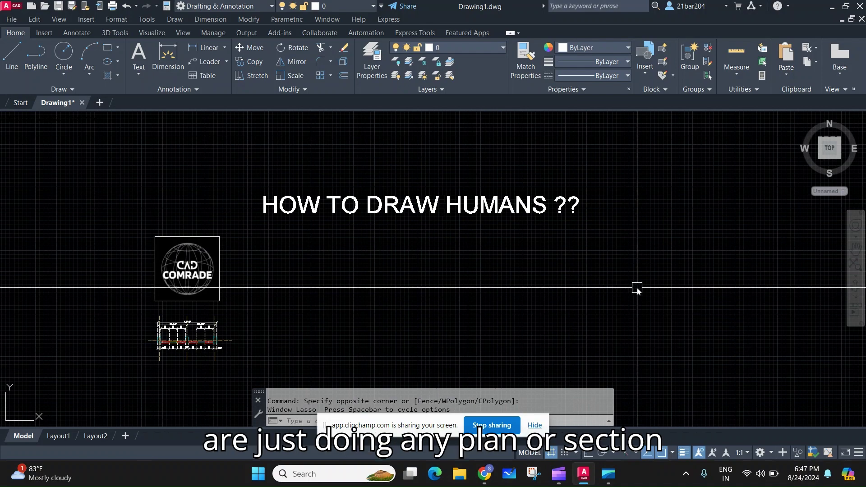
pyautogui.scroll(3, 316, 282)
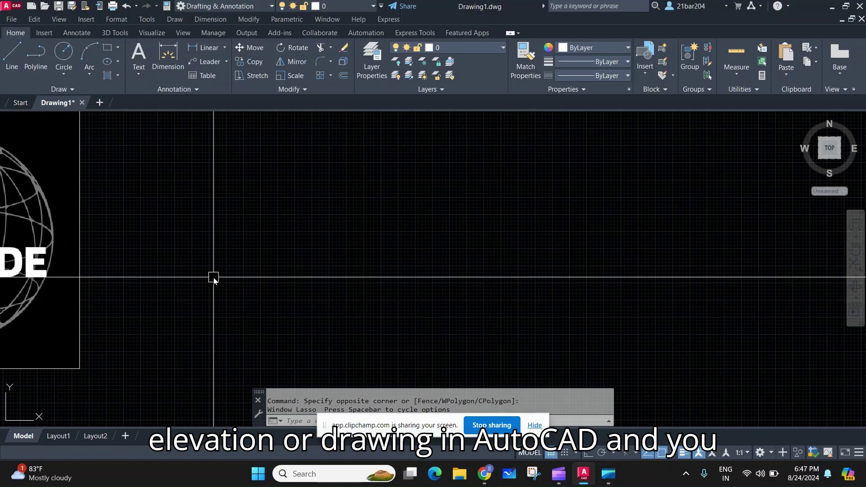
pyautogui.scroll(-3, 215, 279)
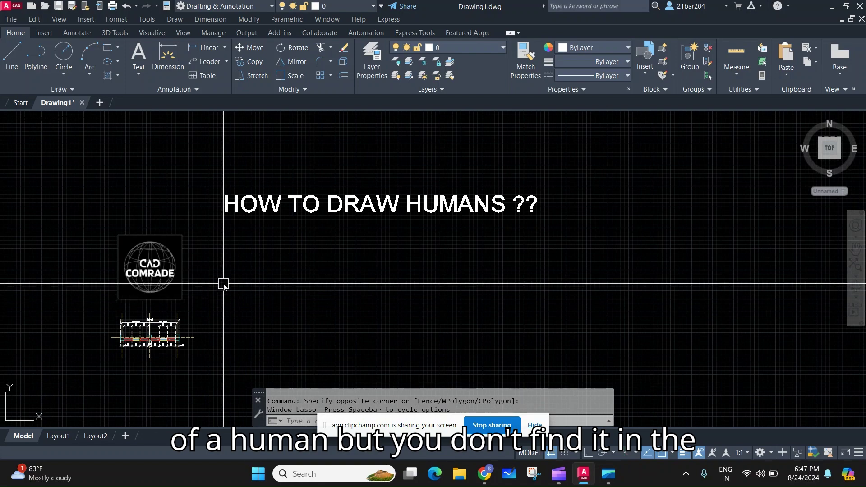
# Step: Switch to Chrome and search Google for "people silhouette" in a new tab
pyautogui.click(490, 479)
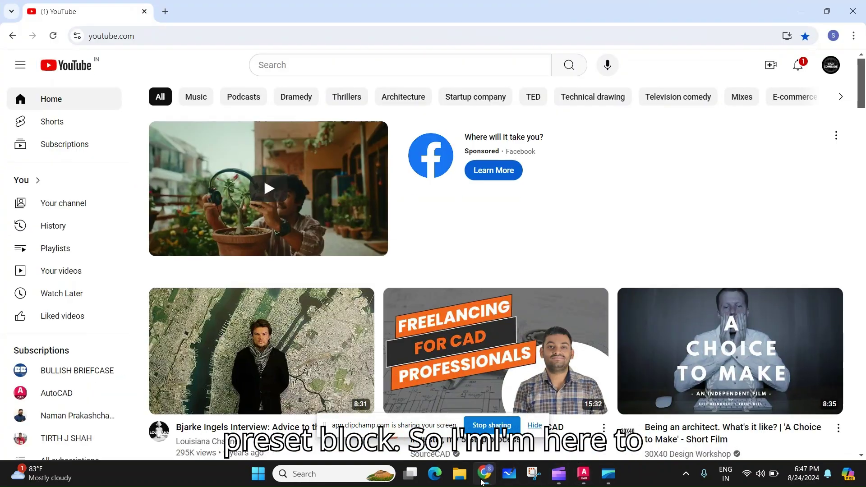
pyautogui.click(165, 11)
pyautogui.click(342, 250)
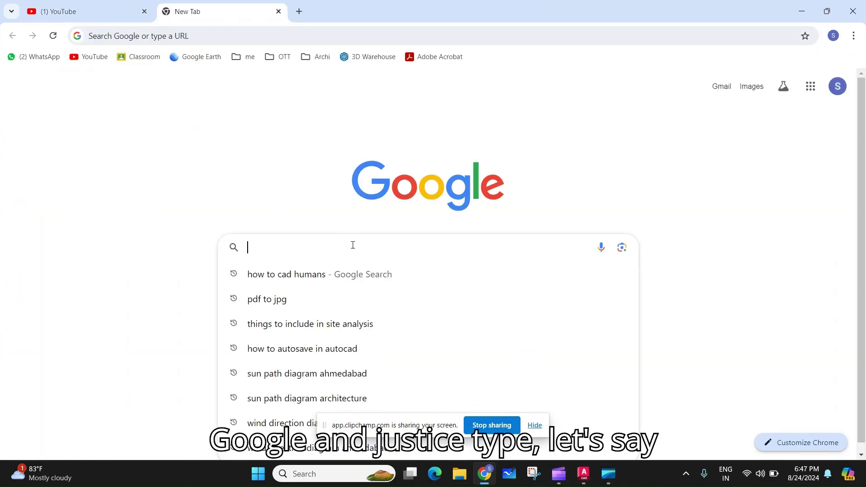
pyautogui.write('PEOPLE S')
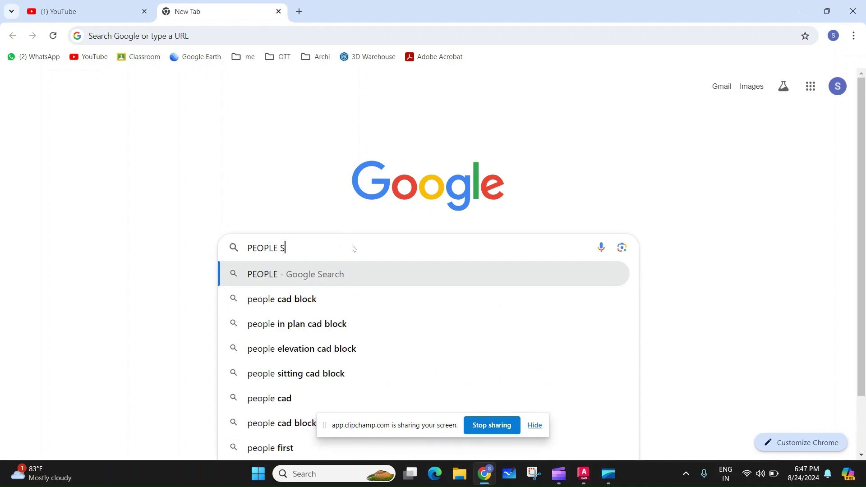
pyautogui.write('IO')
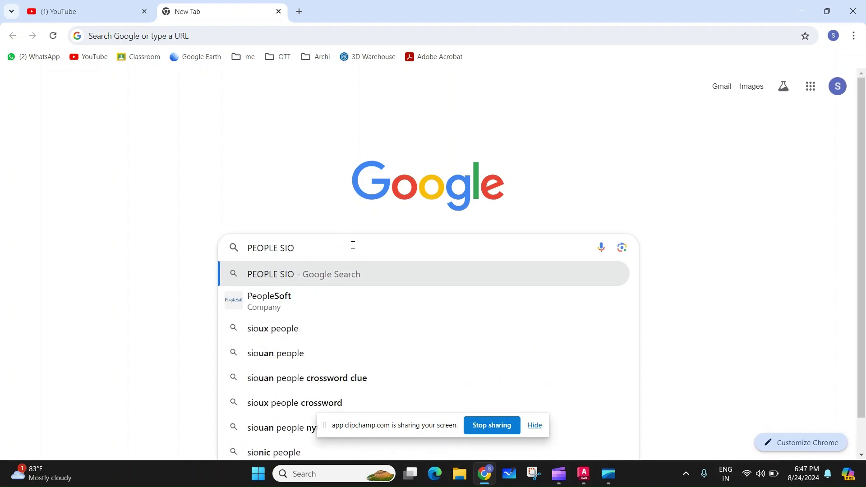
pyautogui.write('LL')
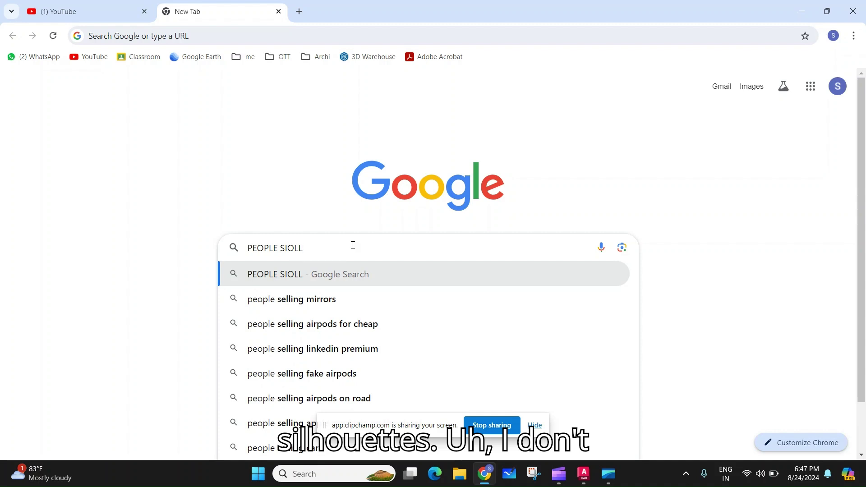
pyautogui.press('Left')
pyautogui.press('Left')
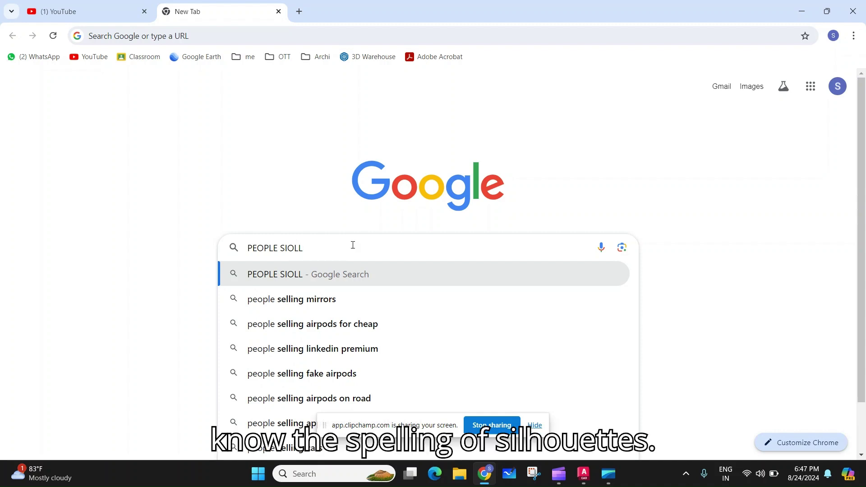
pyautogui.press('Right')
pyautogui.press('Right')
pyautogui.write('ET')
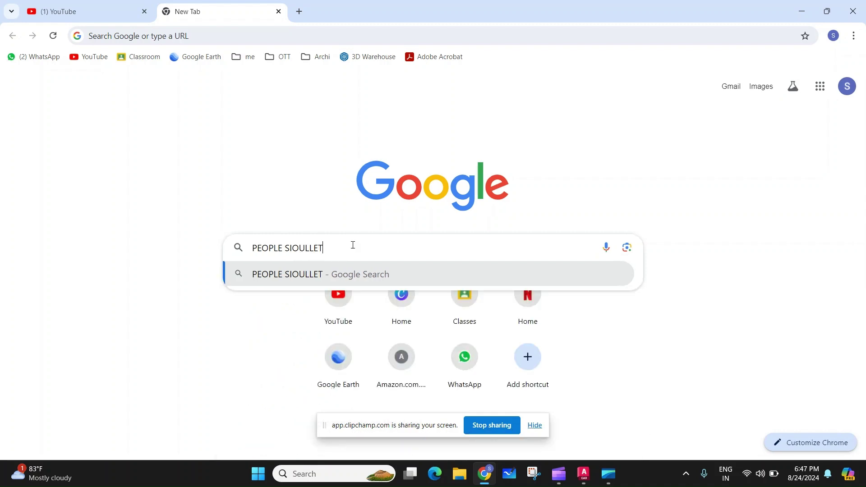
pyautogui.press('Down')
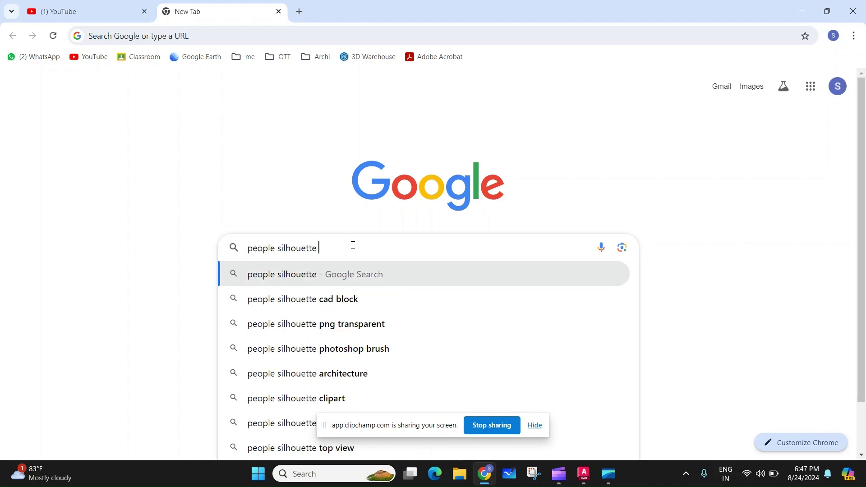
pyautogui.press('Return')
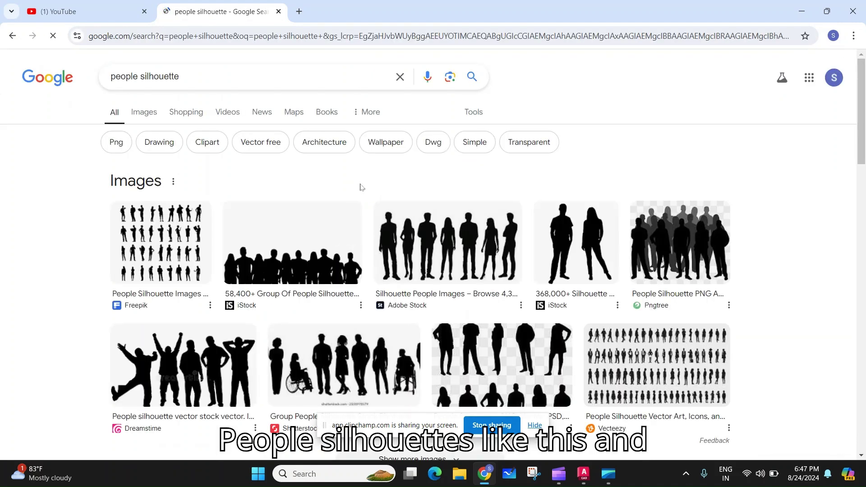
# Step: Show the image results for the people silhouette search and look through them for a suitable walking couple
pyautogui.scroll(-2, 361, 187)
pyautogui.scroll(2, 179, 123)
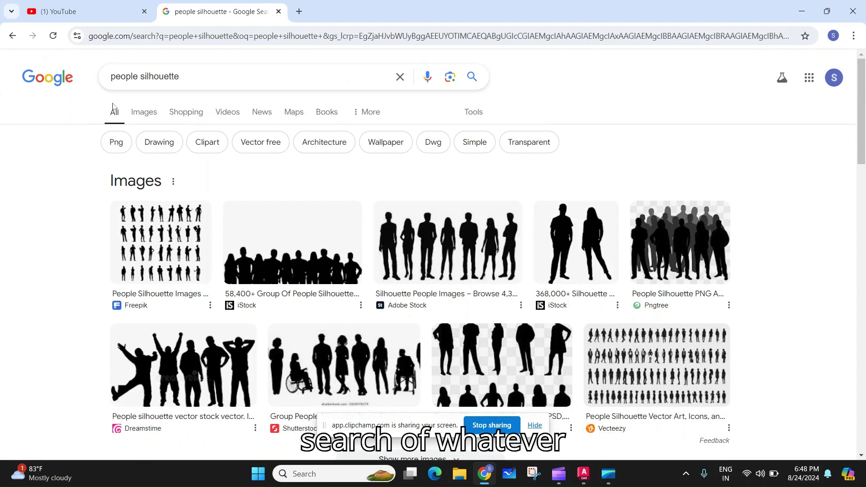
pyautogui.click(143, 112)
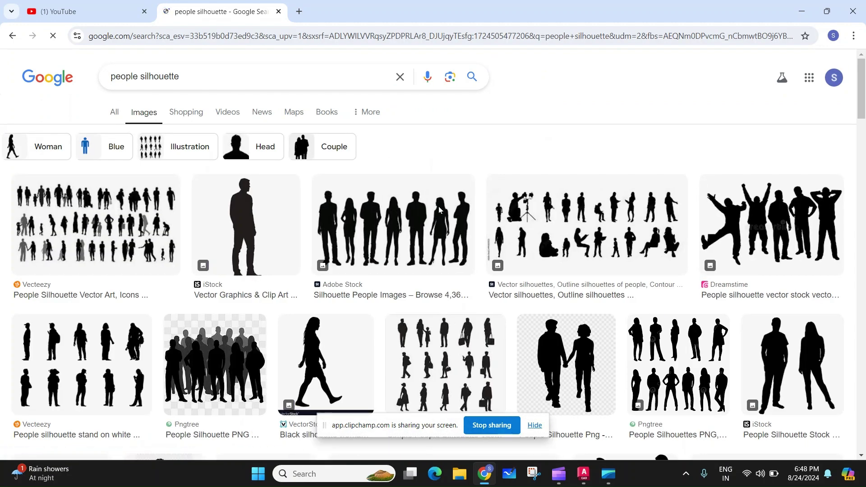
pyautogui.scroll(-4, 496, 244)
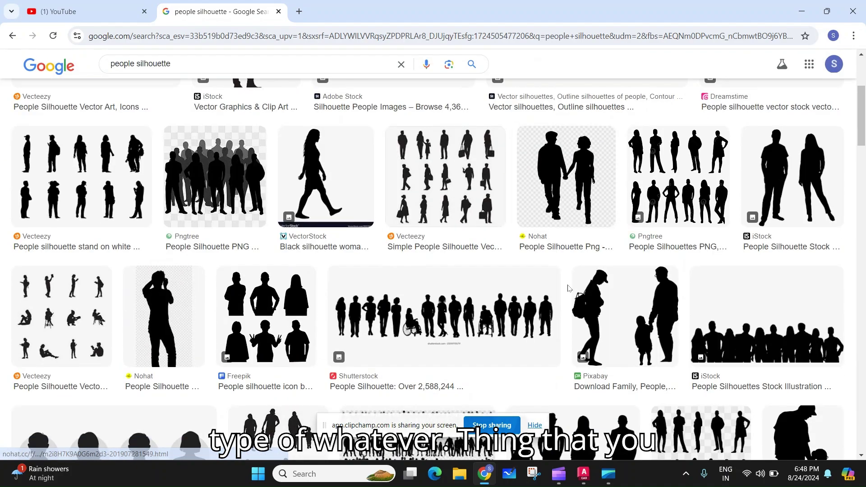
pyautogui.scroll(-2, 394, 321)
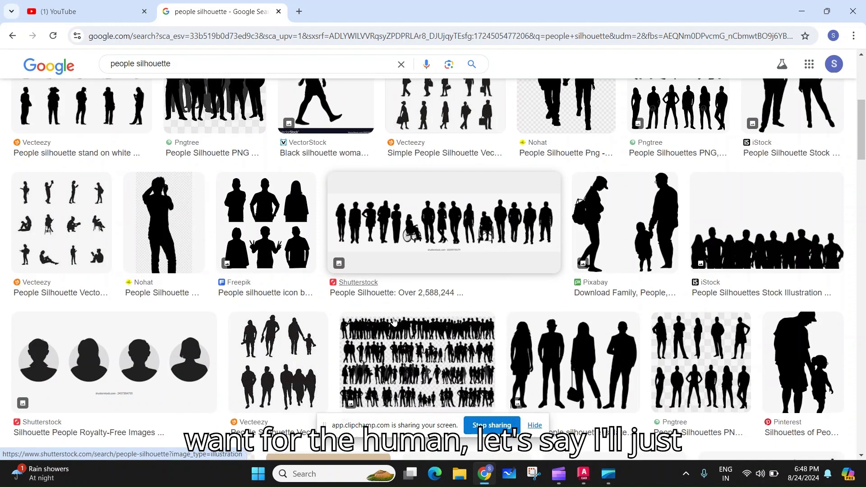
pyautogui.scroll(4, 527, 251)
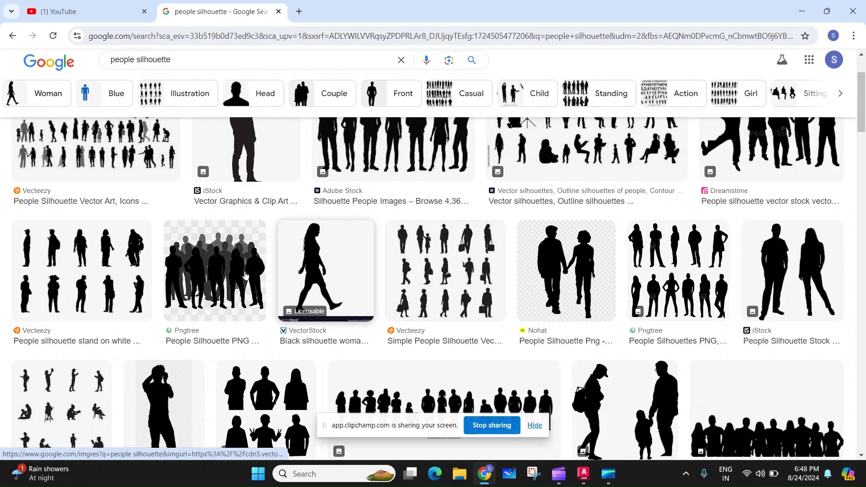
pyautogui.scroll(-4, 198, 313)
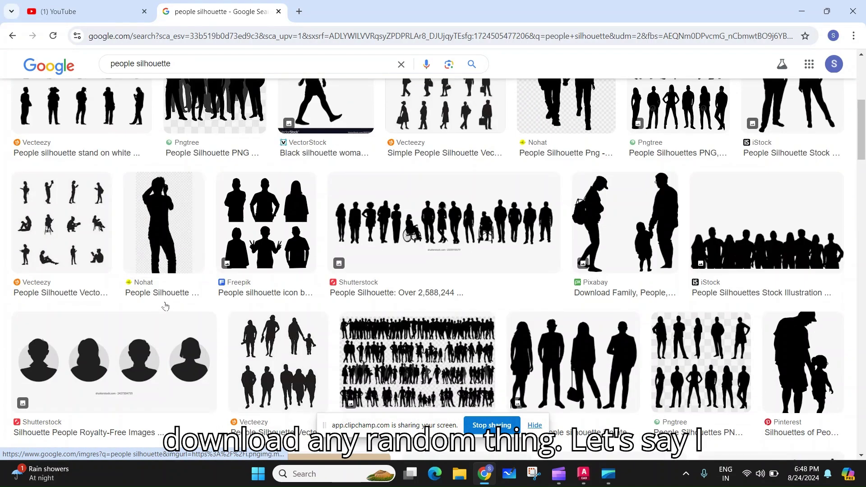
pyautogui.scroll(2, 172, 312)
pyautogui.scroll(2, 171, 312)
pyautogui.scroll(-2, 541, 270)
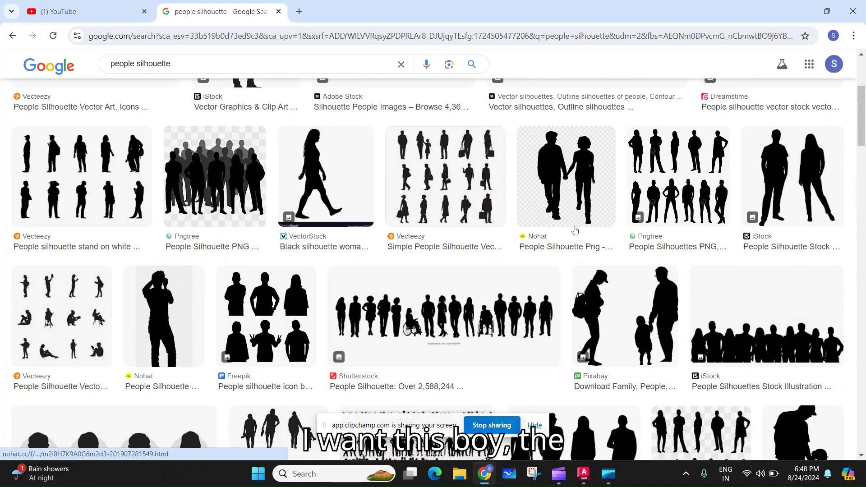
pyautogui.scroll(2, 536, 219)
# Step: Save the silhouette image of the couple walking hand in hand to the Desktop as a PNG named PEOPLE
pyautogui.rightClick(575, 268)
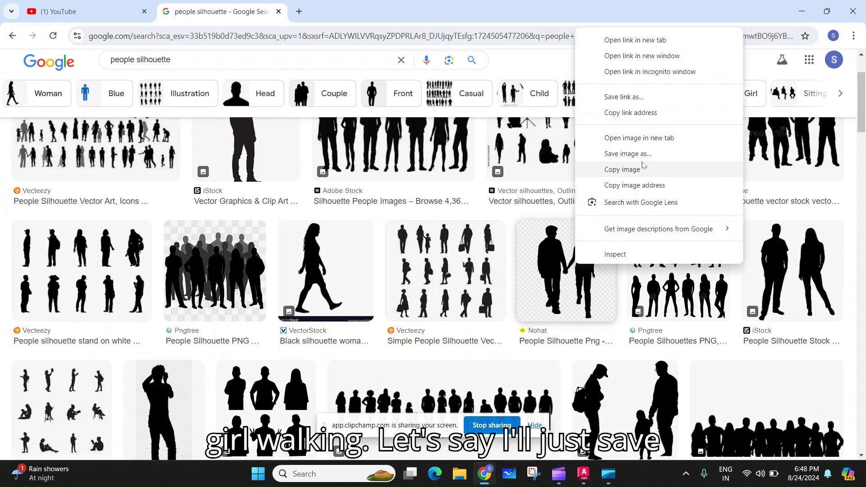
pyautogui.click(618, 155)
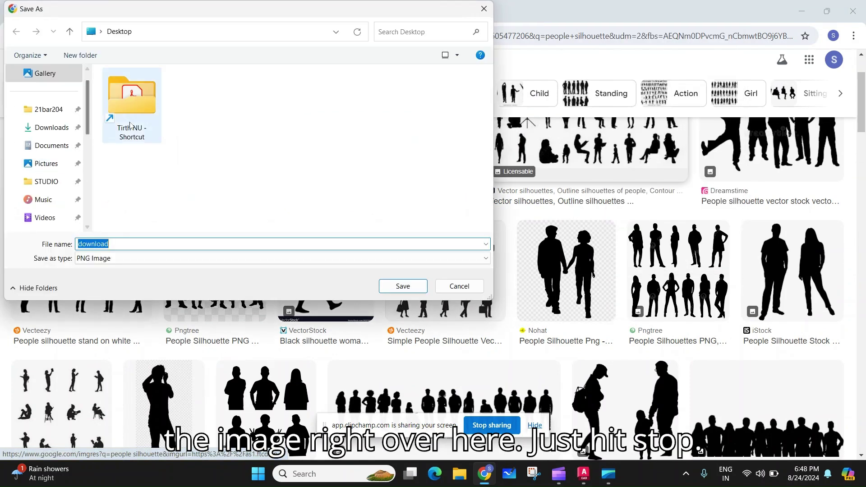
pyautogui.press('BackSpace')
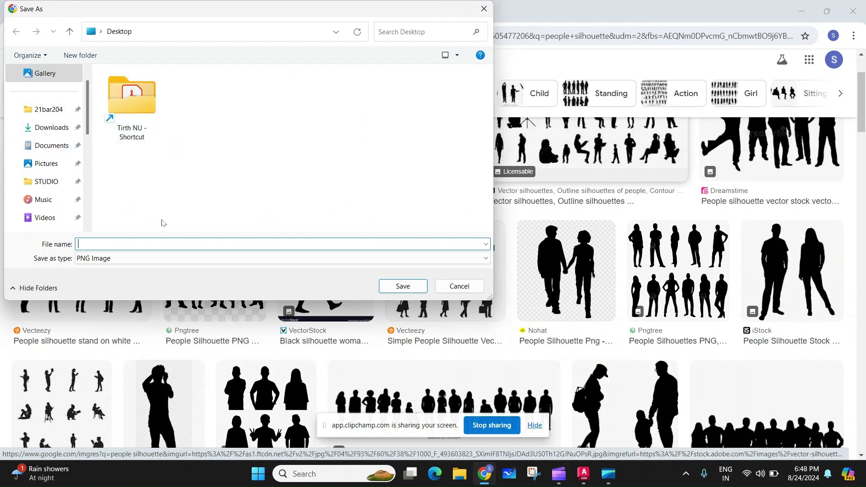
pyautogui.write('PEOPLE')
pyautogui.press('Return')
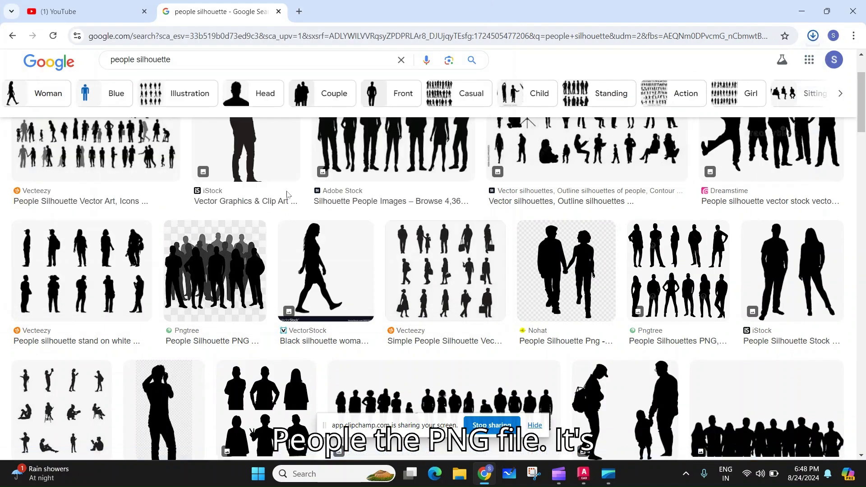
# Step: Switch to AutoCAD and attach the PEOPLE image from the Desktop, placing and scaling it on screen below the "HOW TO DRAW HUMANS ??" heading
pyautogui.click(805, 1)
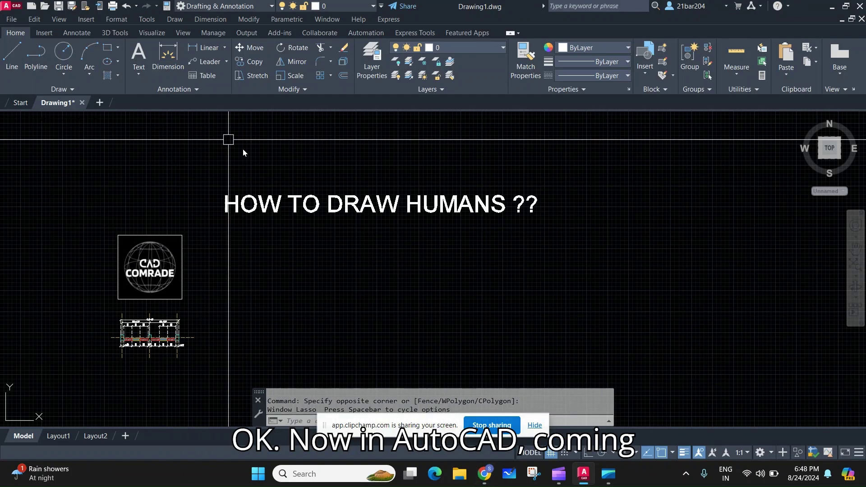
pyautogui.click(52, 33)
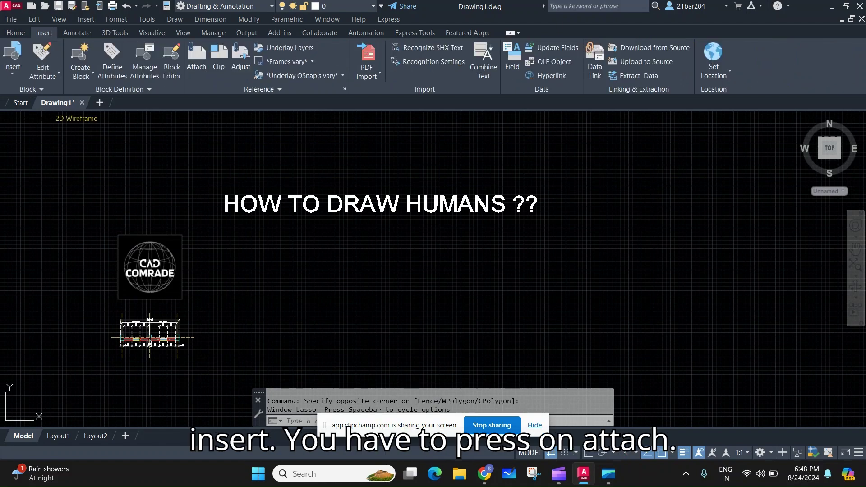
pyautogui.click(197, 63)
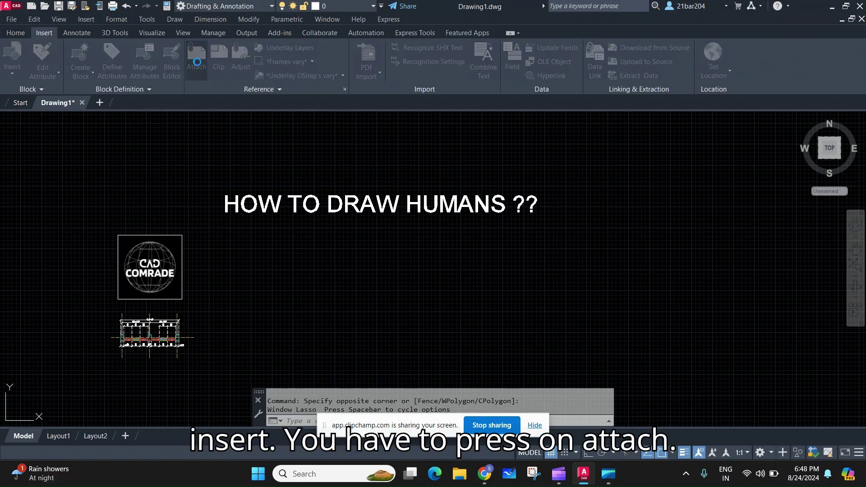
pyautogui.click(277, 206)
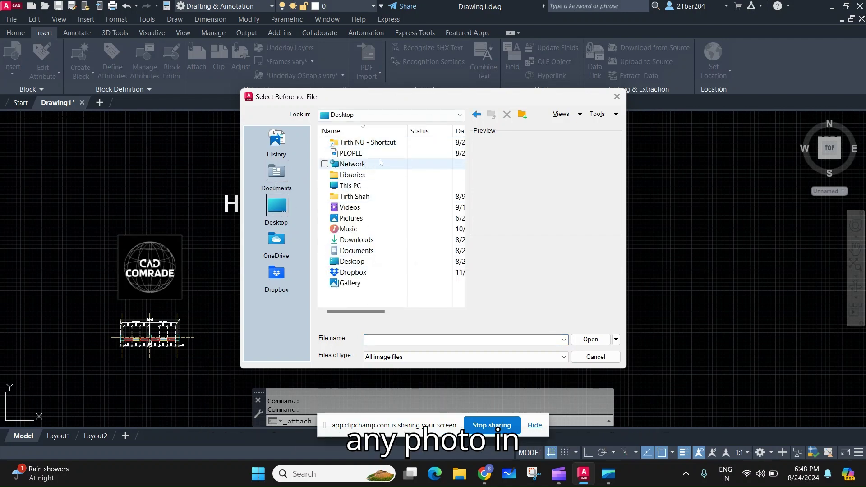
pyautogui.doubleClick(384, 153)
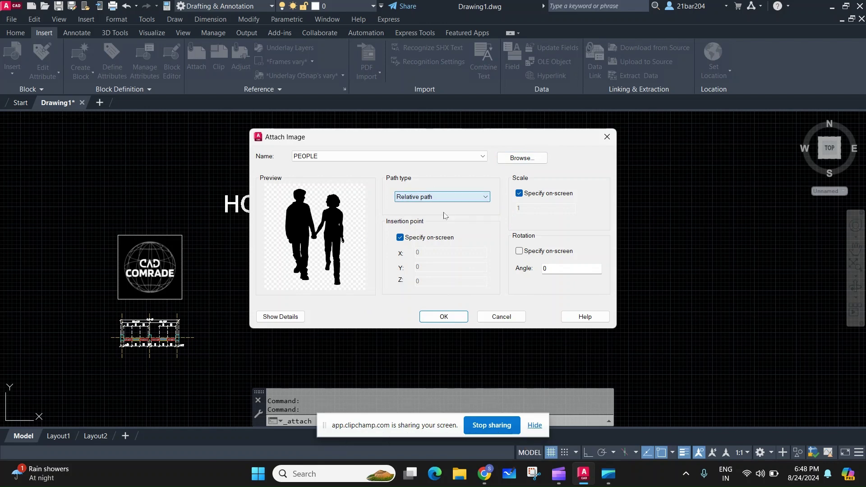
pyautogui.click(445, 316)
pyautogui.click(250, 337)
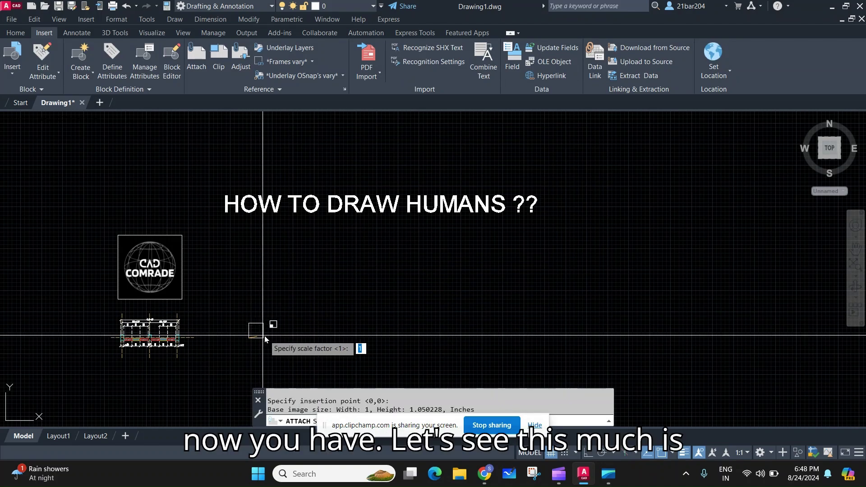
pyautogui.click(344, 324)
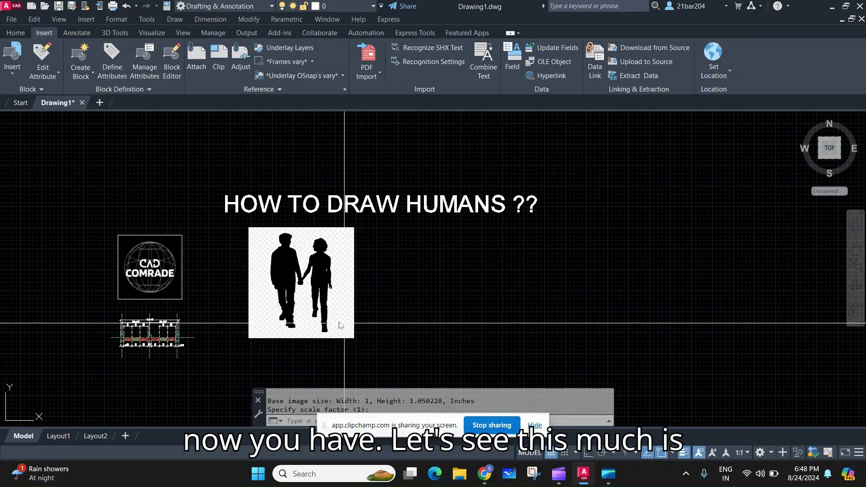
# Step: Start a spline at the back of the man's collar and trace it over his outer shoulder to the upper arm
pyautogui.scroll(5, 286, 274)
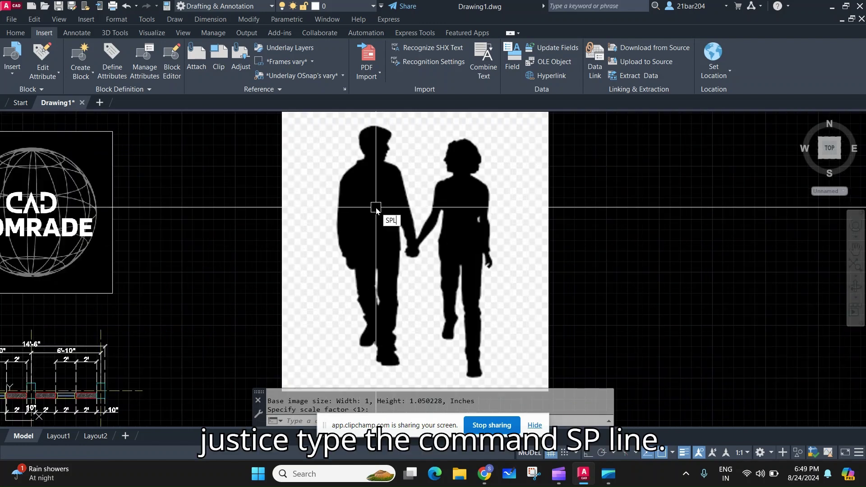
pyautogui.press('Return')
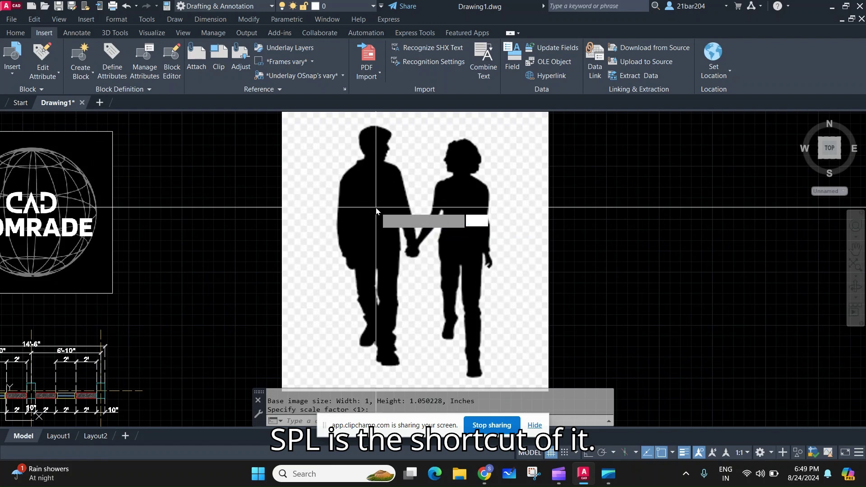
pyautogui.scroll(5, 357, 175)
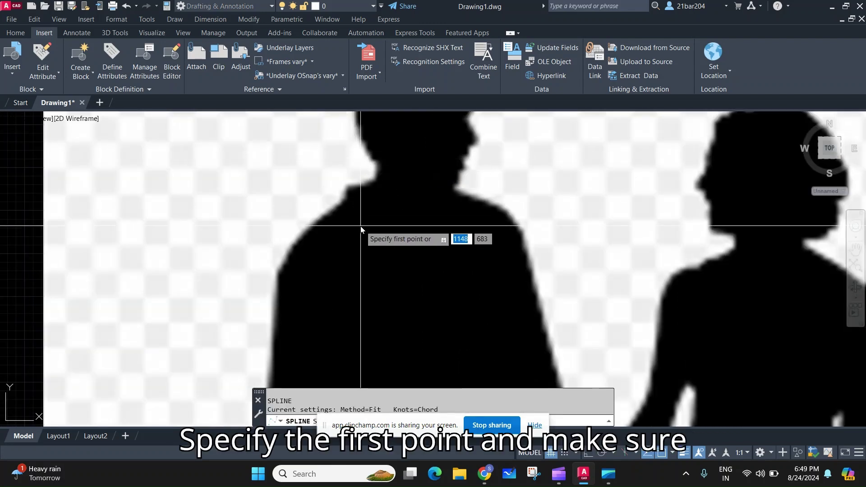
pyautogui.scroll(3, 348, 194)
pyautogui.click(346, 197)
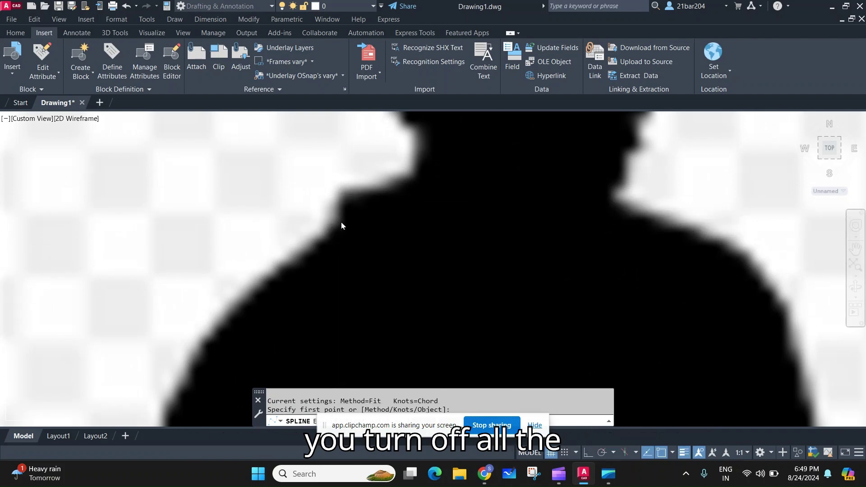
pyautogui.scroll(-5, 284, 294)
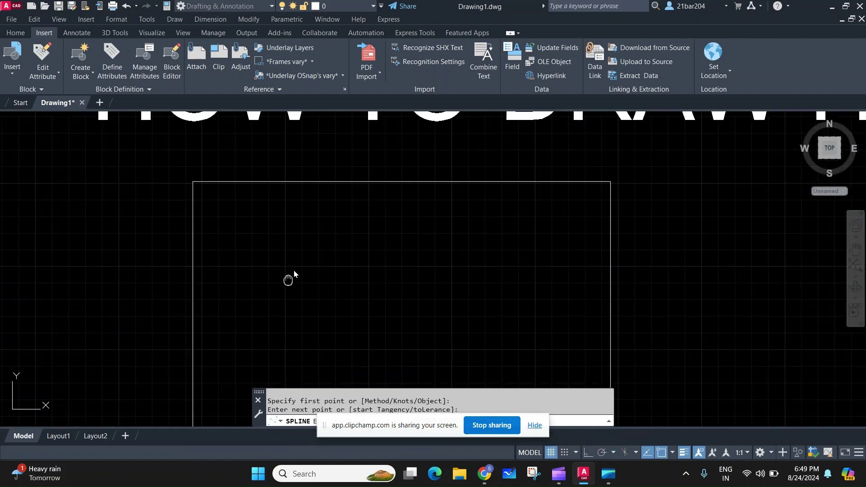
pyautogui.scroll(3, 316, 243)
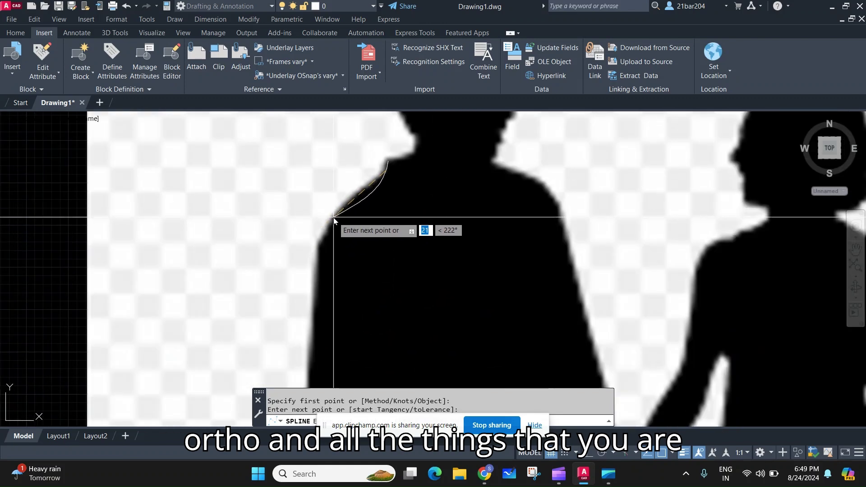
pyautogui.click(334, 215)
pyautogui.click(317, 248)
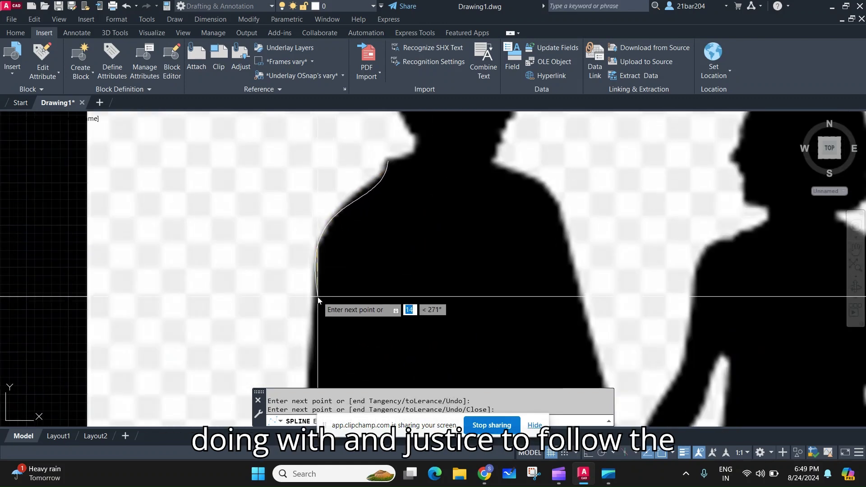
# Step: Continue the spline down the man's outer arm and around his free hand to the top of the trouser leg
pyautogui.scroll(-2, 315, 287)
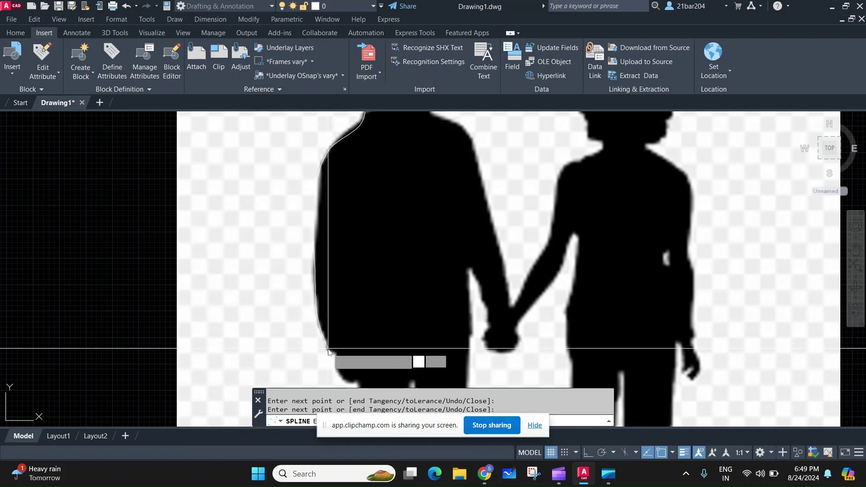
pyautogui.scroll(-2, 328, 351)
pyautogui.scroll(2, 336, 312)
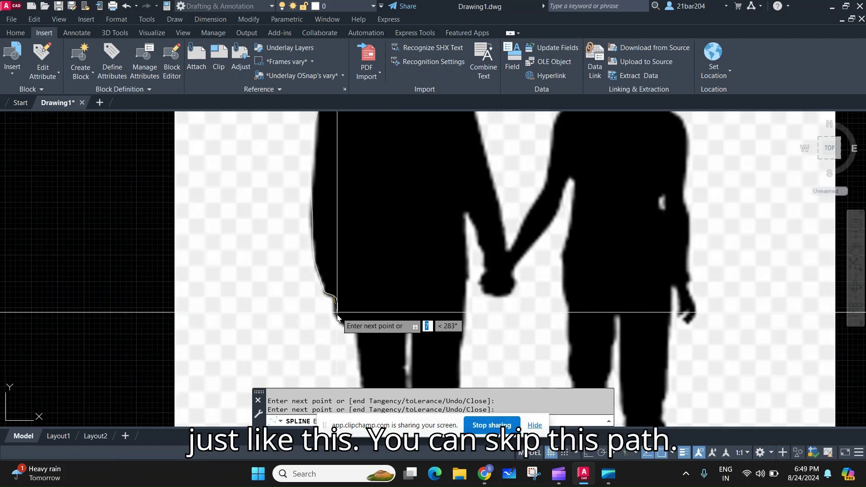
pyautogui.scroll(-2, 361, 237)
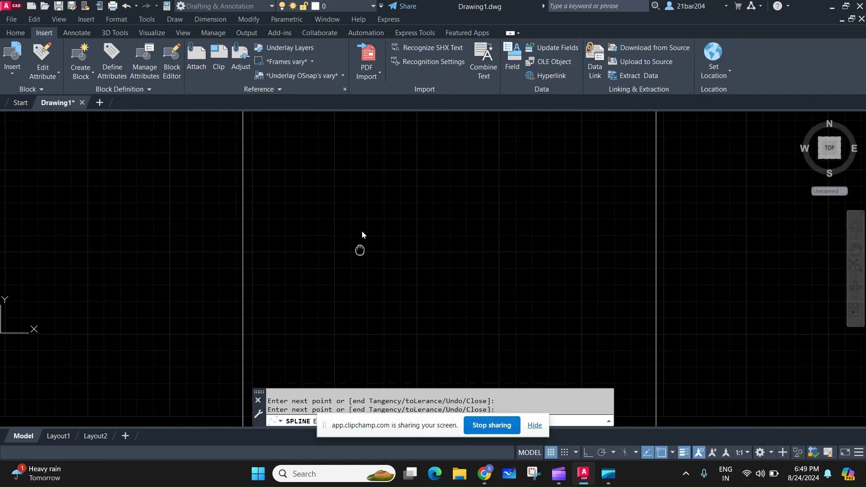
pyautogui.scroll(2, 359, 236)
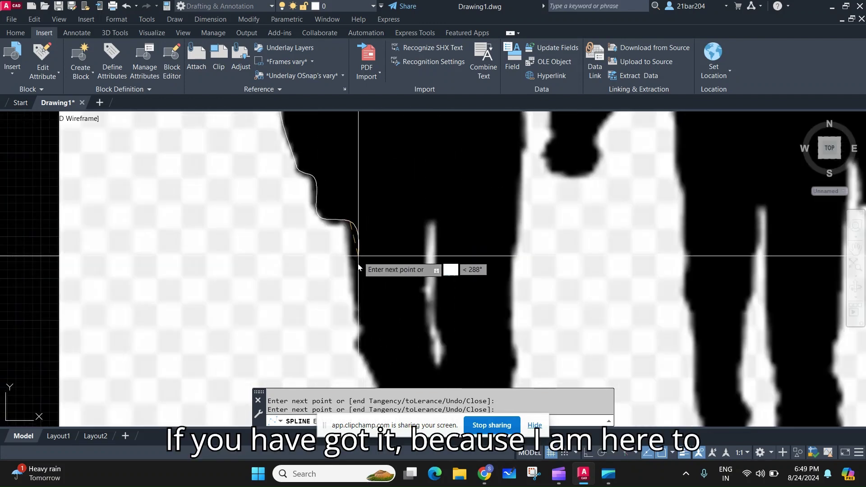
# Step: Continue the spline down the outer edge of the man's trouser leg to the rear shoe
pyautogui.click(354, 313)
pyautogui.click(368, 323)
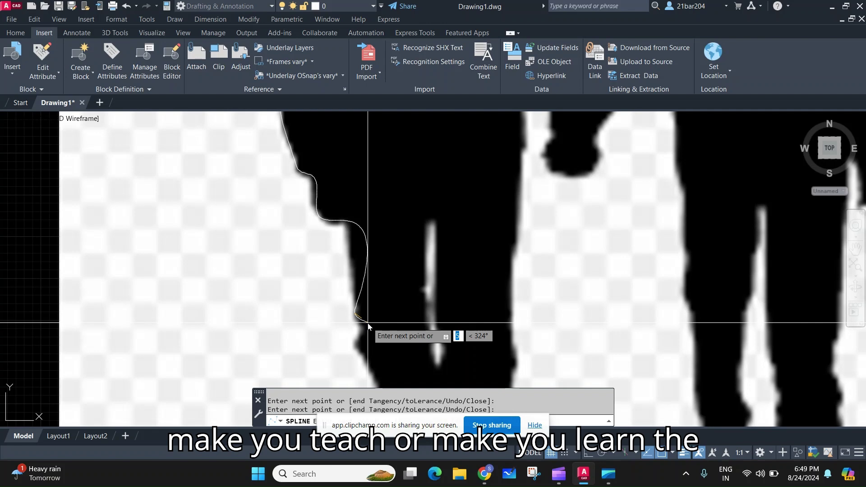
pyautogui.click(355, 345)
pyautogui.moveTo(374, 358); pyautogui.dragTo(368, 268, button='middle')
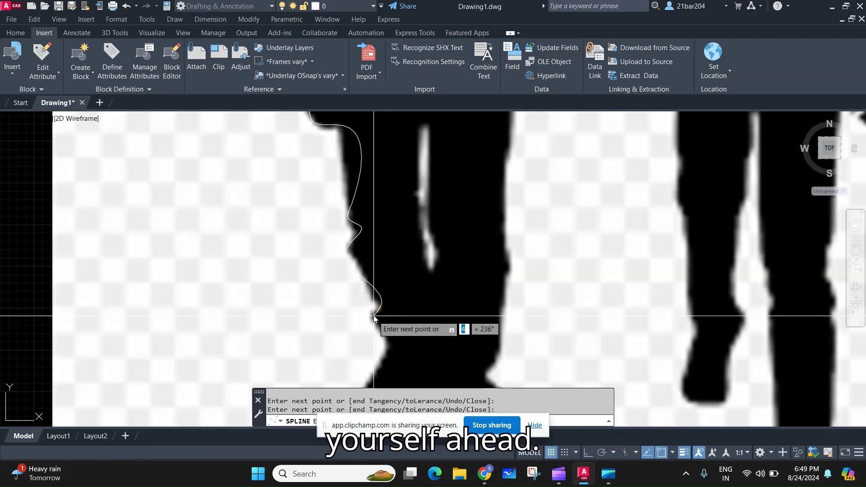
pyautogui.scroll(-3, 392, 341)
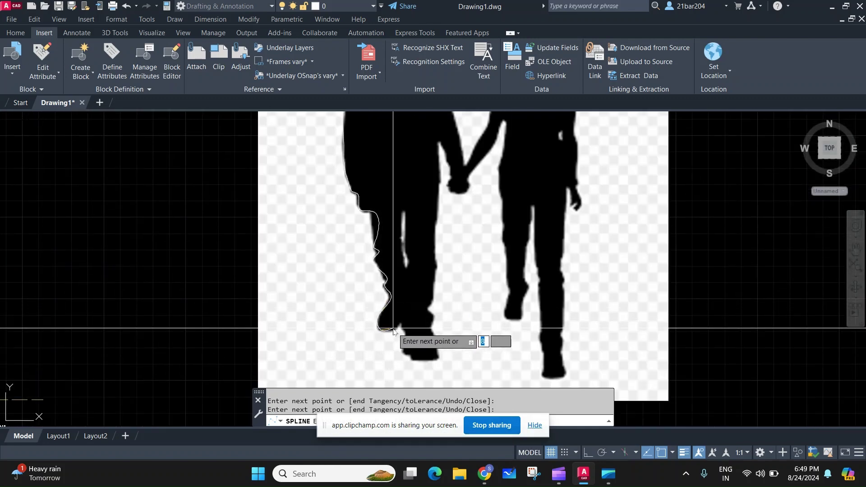
# Step: Continue the spline around the man's two shoes and up to the ankle of the front leg, without following fine detail
pyautogui.click(393, 332)
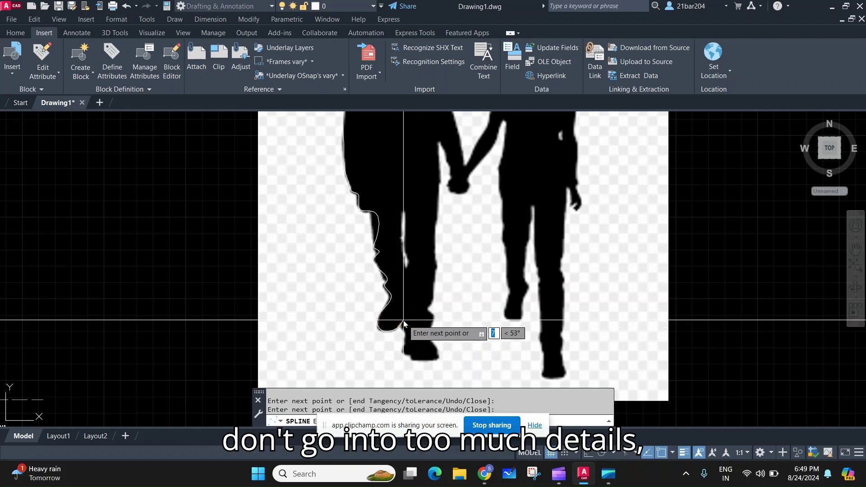
pyautogui.click(404, 349)
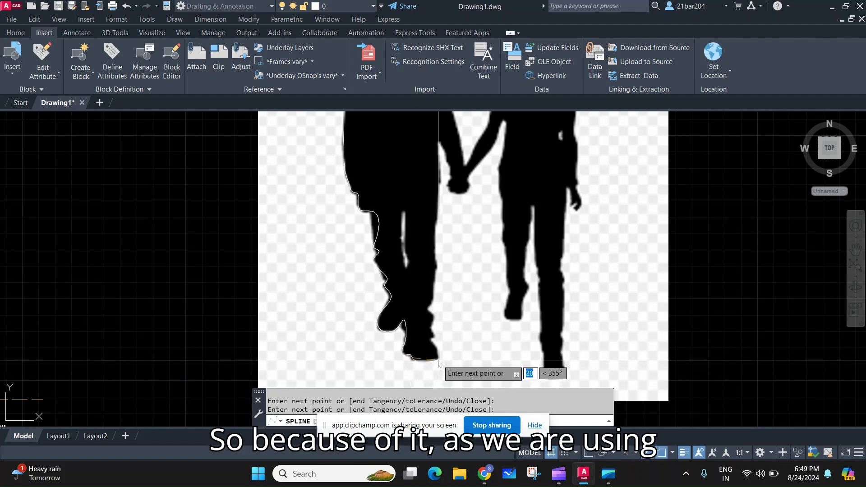
pyautogui.click(433, 347)
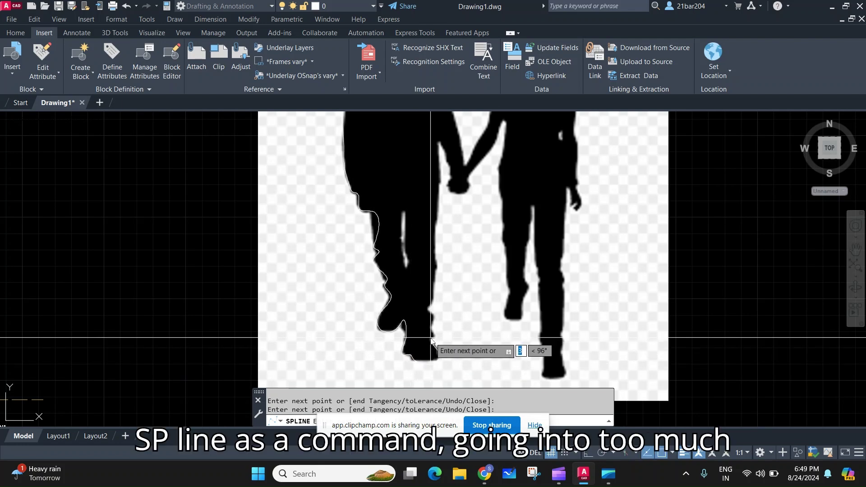
pyautogui.click(433, 335)
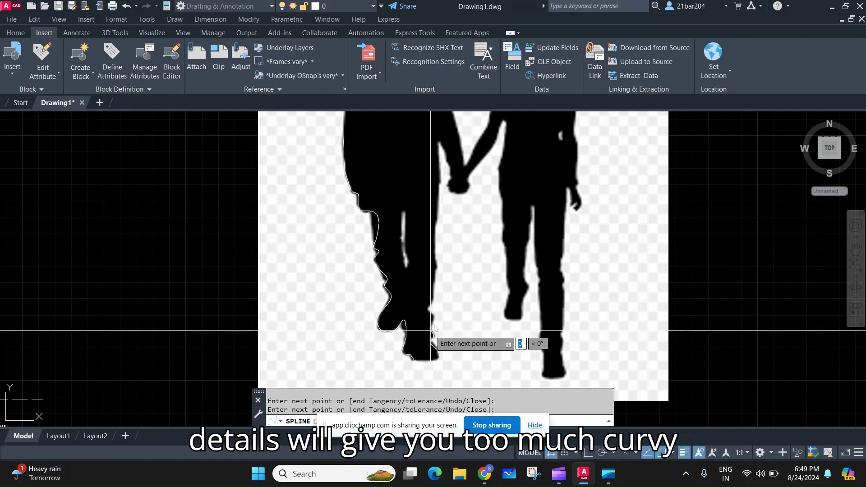
pyautogui.click(432, 310)
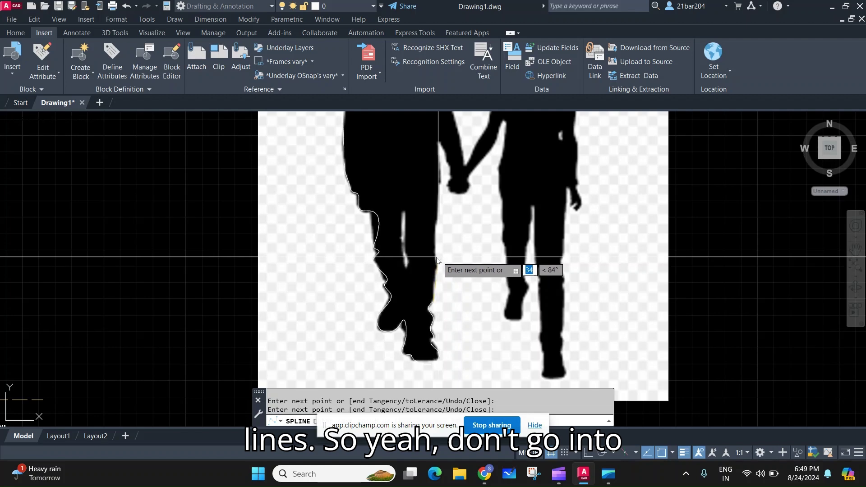
# Step: Trace the spline up the front leg to the gap under the arm, then around the man's clasped hand to his forearm
pyautogui.moveTo(440, 228); pyautogui.dragTo(438, 255, button='middle')
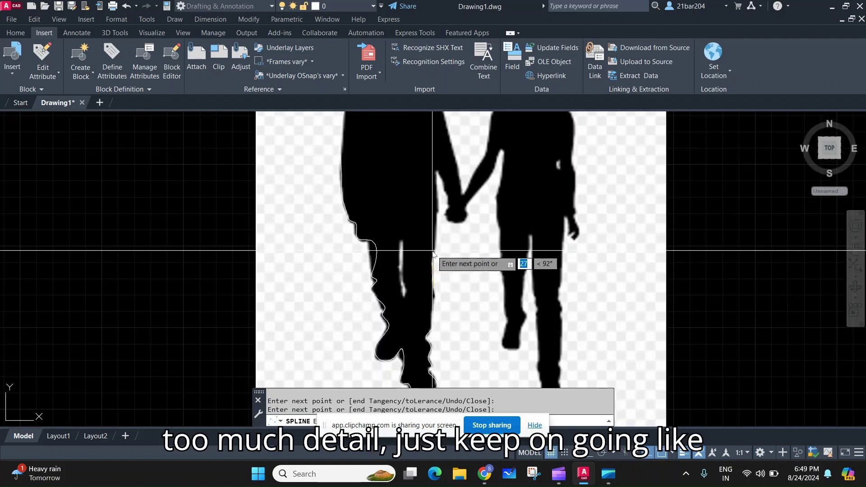
pyautogui.click(435, 183)
pyautogui.click(451, 200)
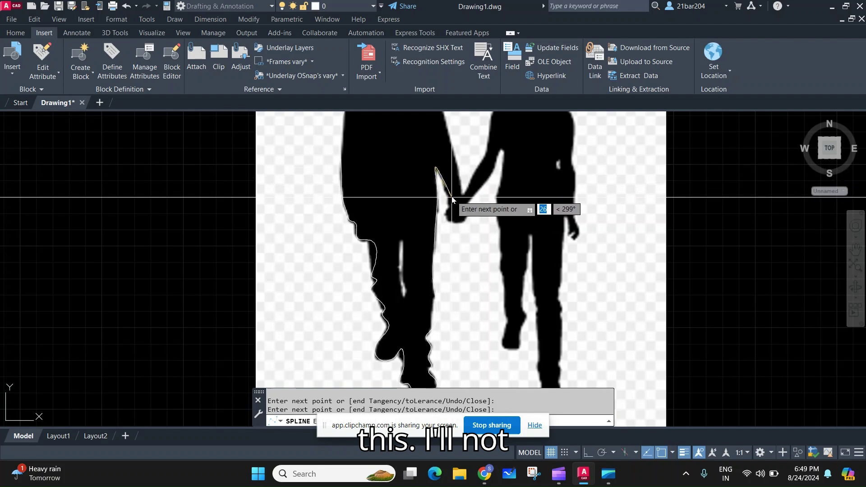
pyautogui.click(461, 220)
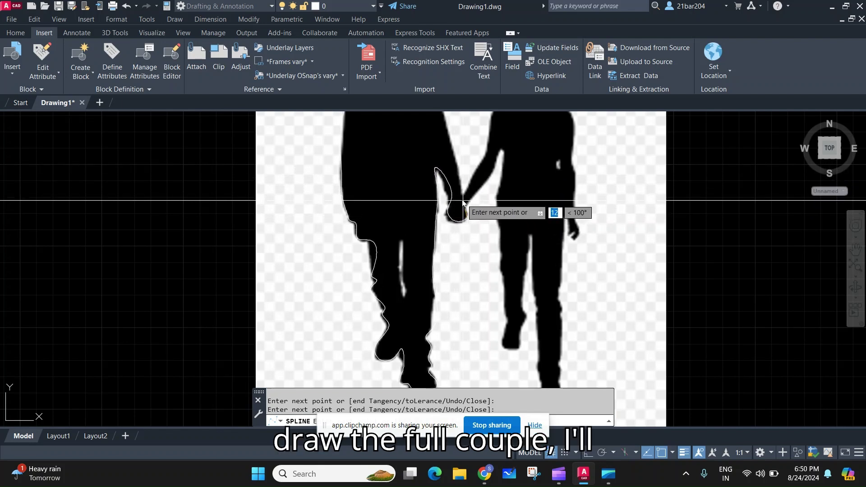
pyautogui.click(450, 141)
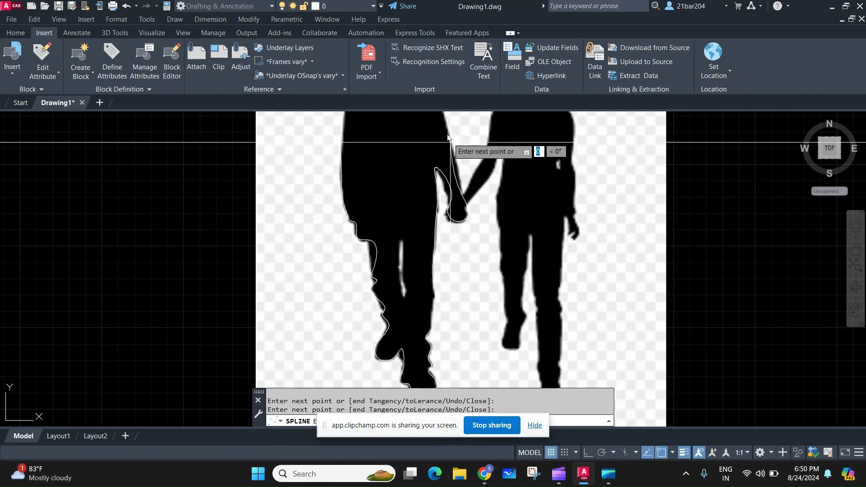
# Step: Continue the spline up the man's arm on the woman's side, over the shoulder and neck, and along his face profile
pyautogui.moveTo(448, 136); pyautogui.dragTo(476, 250, button='middle')
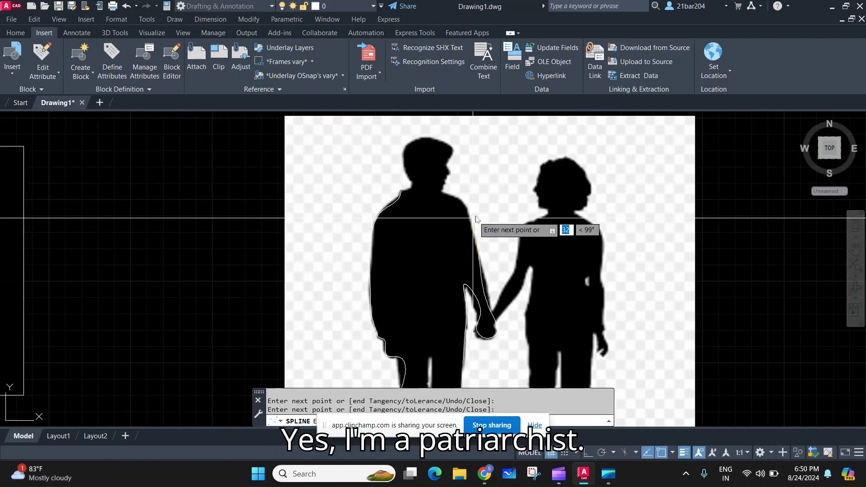
pyautogui.click(453, 200)
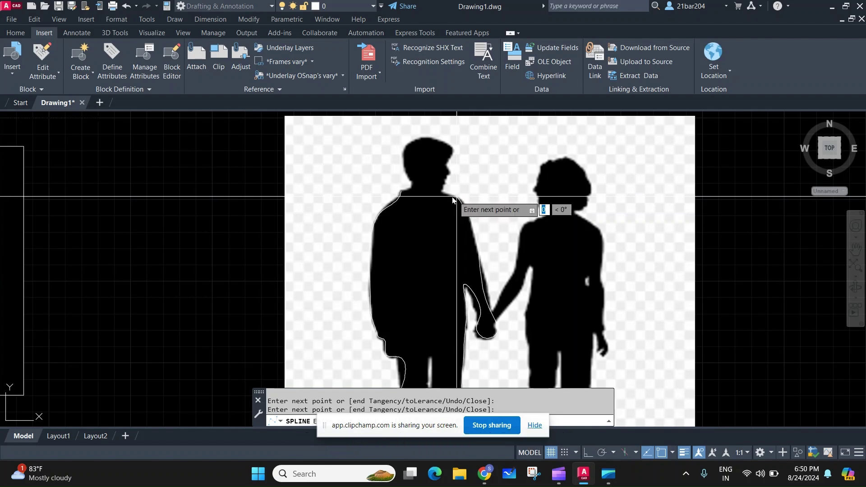
pyautogui.scroll(5, 441, 195)
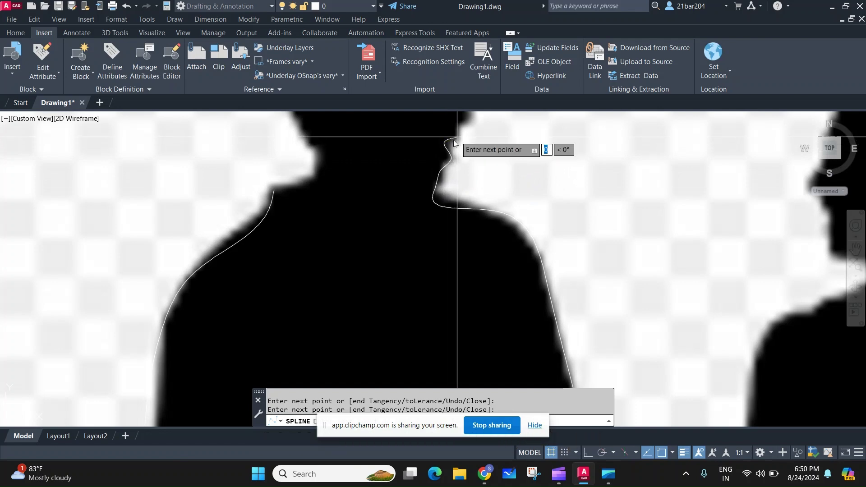
pyautogui.scroll(-6, 457, 144)
pyautogui.scroll(5, 449, 194)
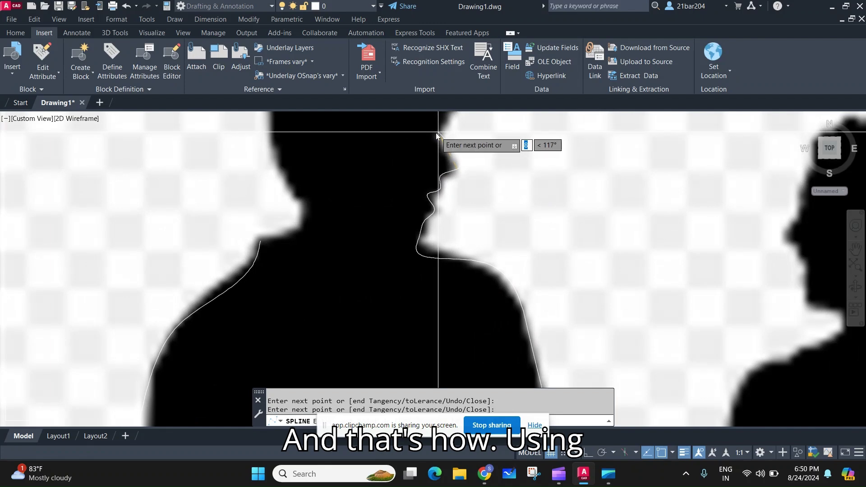
pyautogui.scroll(-2, 436, 142)
pyautogui.scroll(-1, 436, 142)
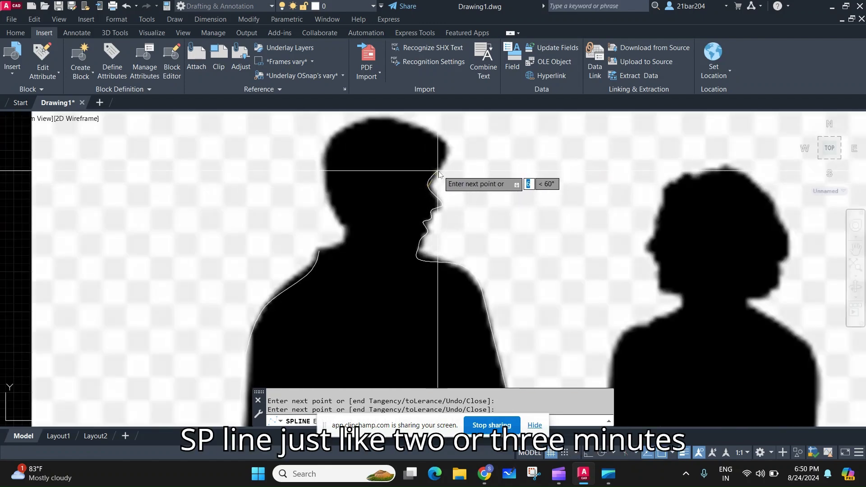
# Step: Trace the spline around the man's hair and the back of his head, and end it at the starting point on the collar
pyautogui.click(448, 156)
pyautogui.click(432, 134)
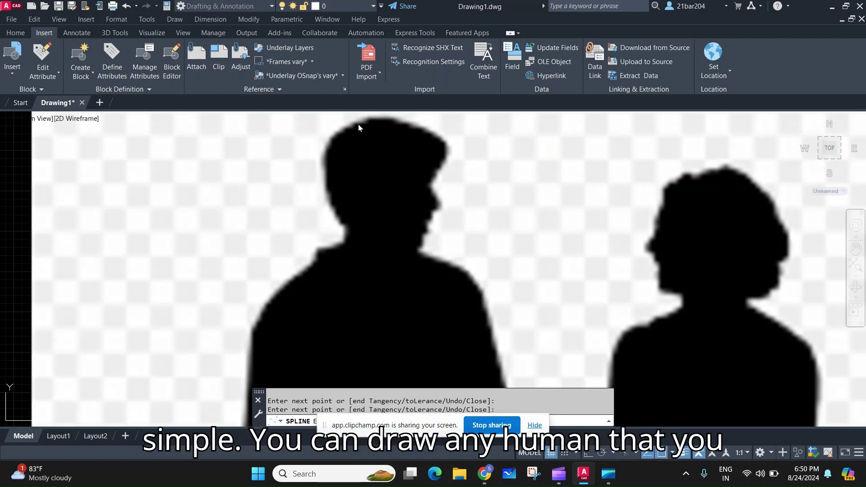
pyautogui.click(330, 142)
pyautogui.click(328, 184)
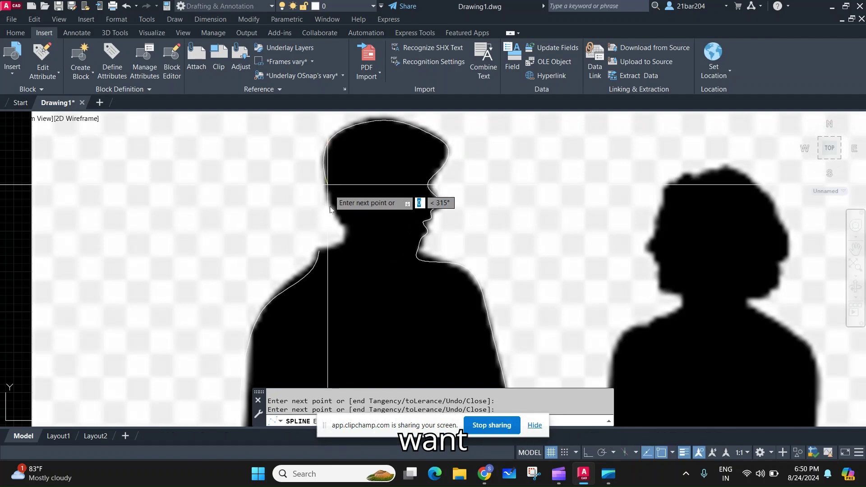
pyautogui.click(320, 252)
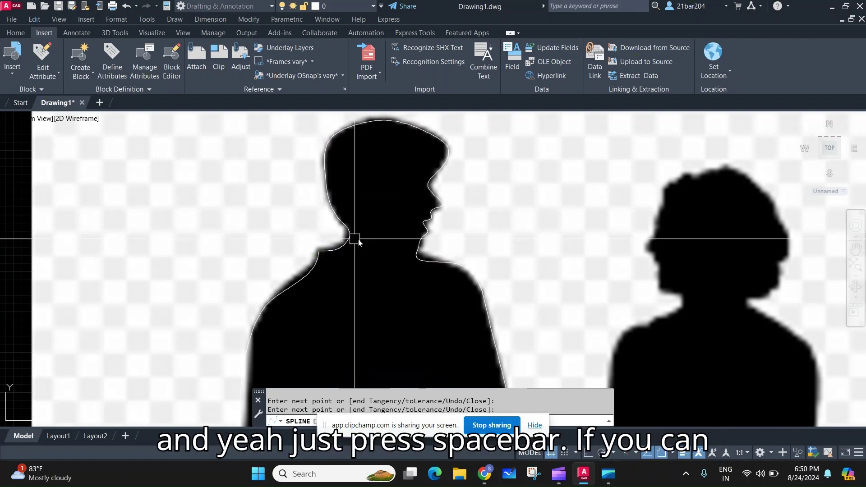
pyautogui.press('space')
# Step: Move the silhouette image sideways, clear of the traced outline, so that it lies to the right of the spline figure
pyautogui.scroll(-6, 358, 242)
pyautogui.scroll(4, 452, 261)
pyautogui.click(420, 225)
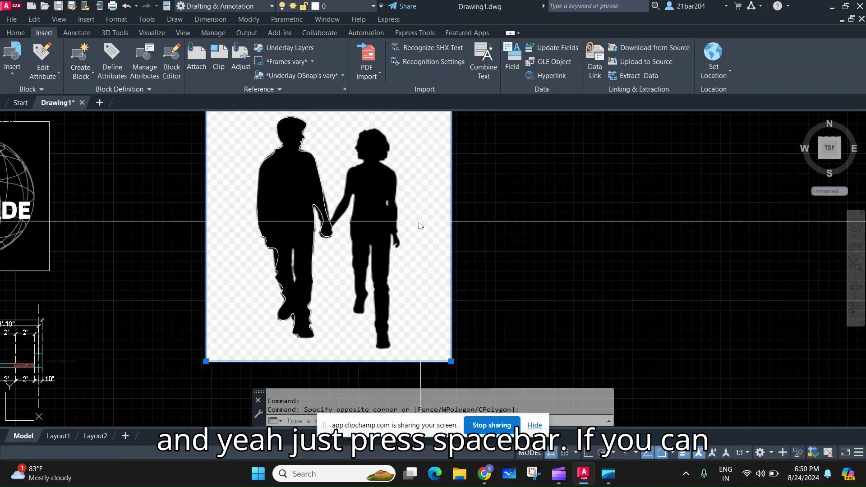
pyautogui.scroll(-2, 437, 249)
pyautogui.write('m')
pyautogui.press('Return')
pyautogui.click(481, 295)
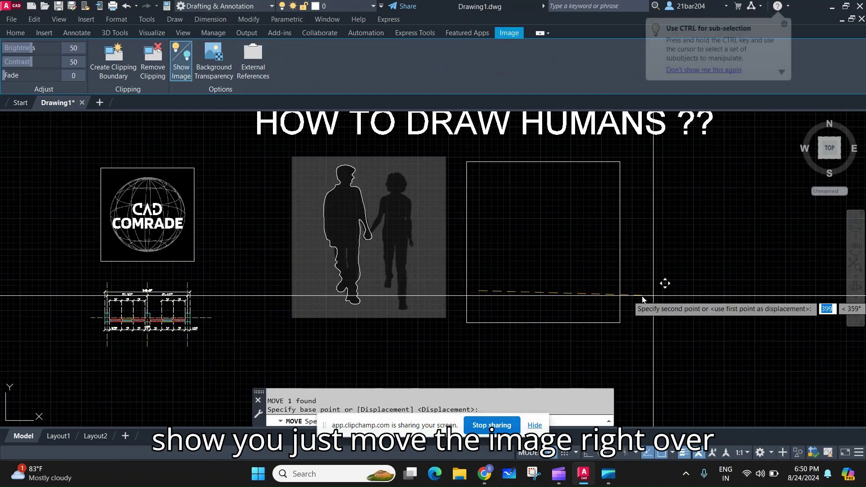
pyautogui.click(643, 299)
pyautogui.press('Escape')
pyautogui.scroll(3, 398, 296)
pyautogui.scroll(-3, 363, 321)
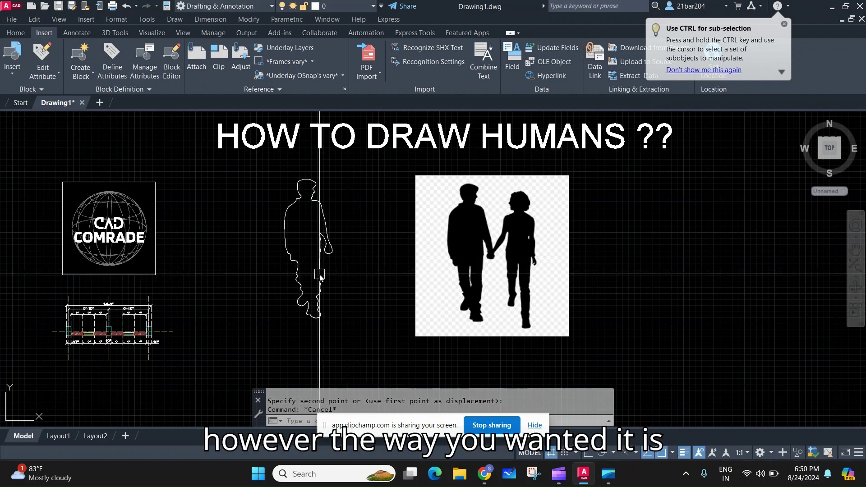
pyautogui.click(261, 163)
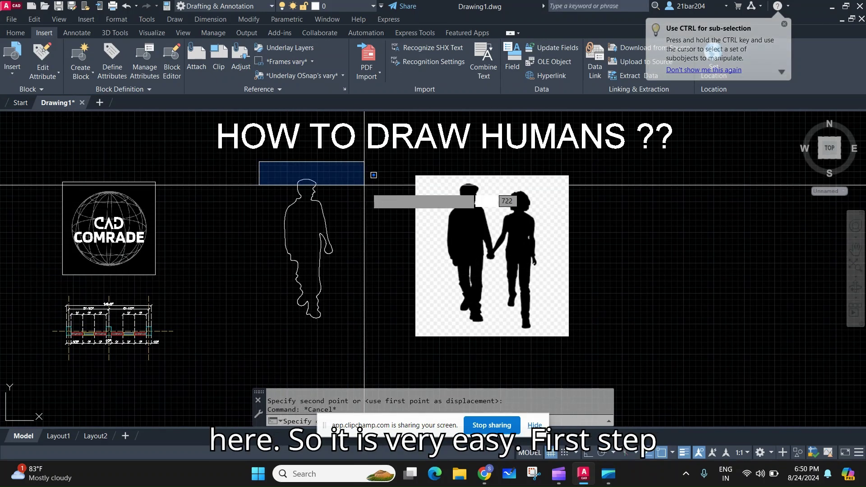
pyautogui.press('Escape')
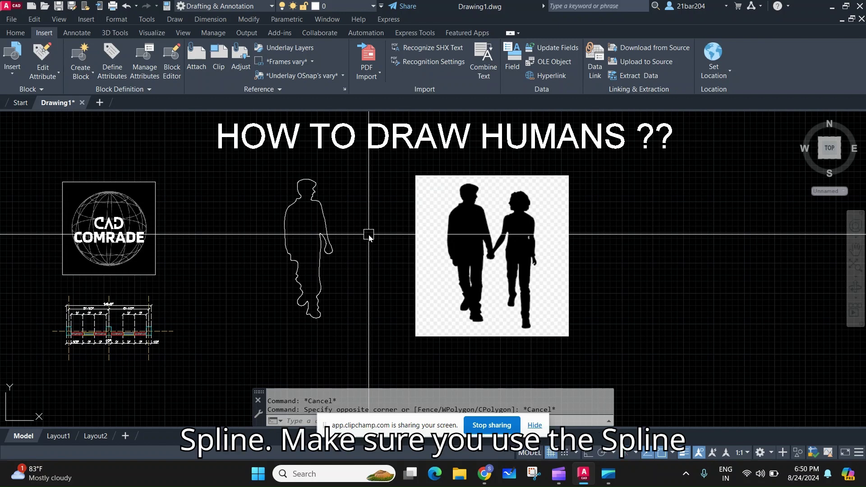
pyautogui.click(16, 33)
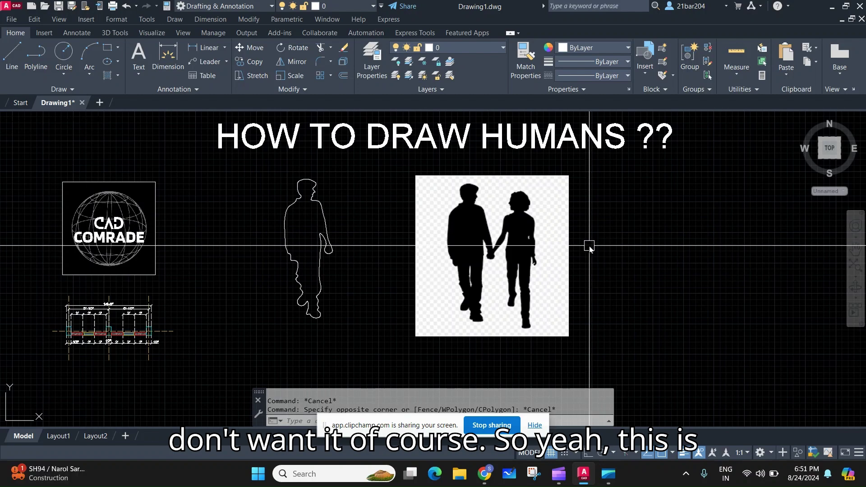
pyautogui.scroll(-2, 596, 265)
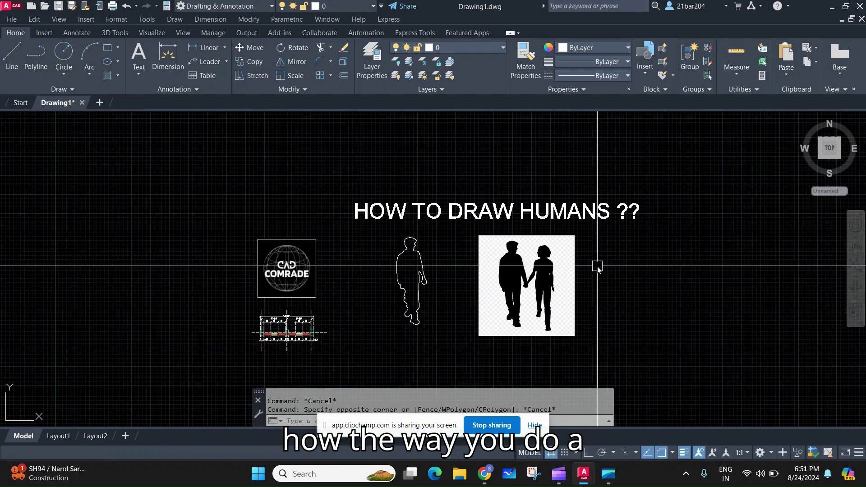
pyautogui.scroll(2, 597, 266)
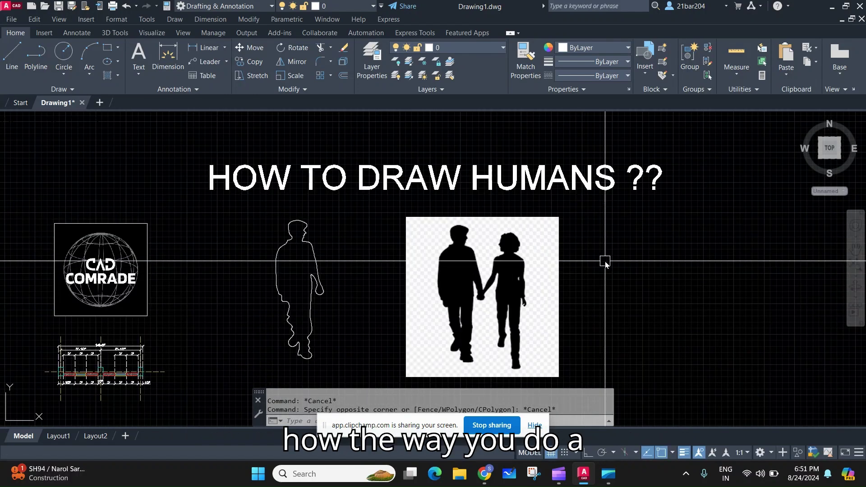